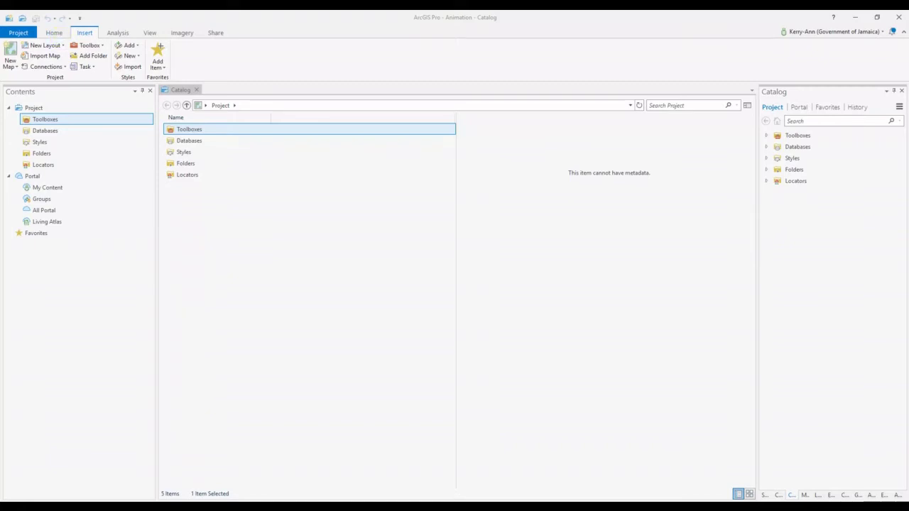
Create a new 3D scene, then spin and zoom the globe in to Kingston, Jamaica
click(12, 66)
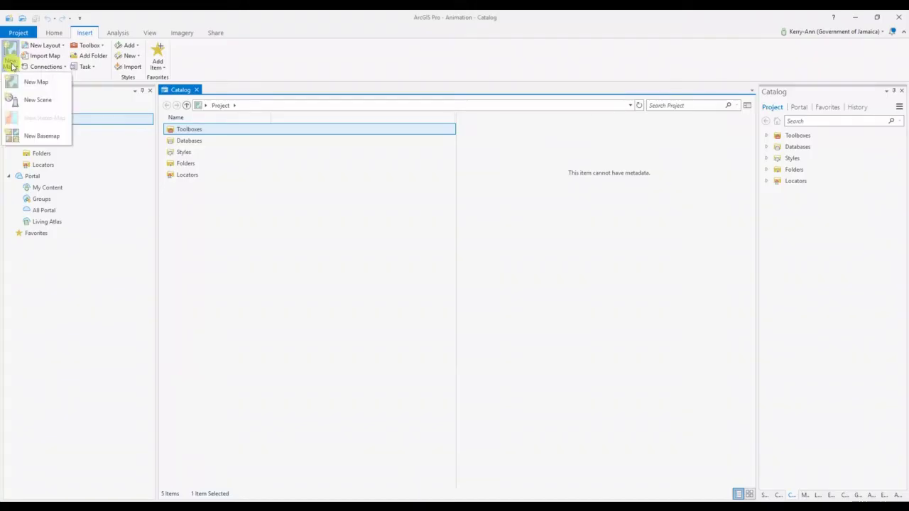
click(47, 101)
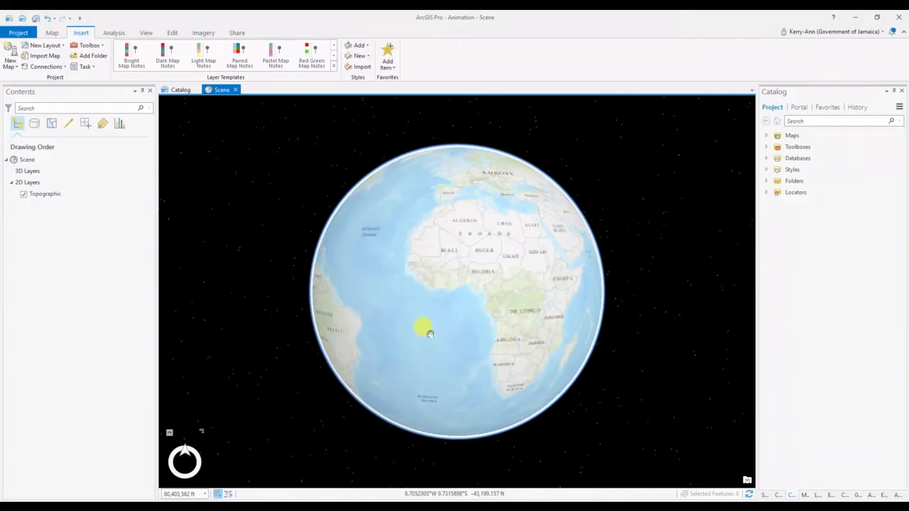
drag(419, 329, 455, 296)
scroll(430, 264, up, 4)
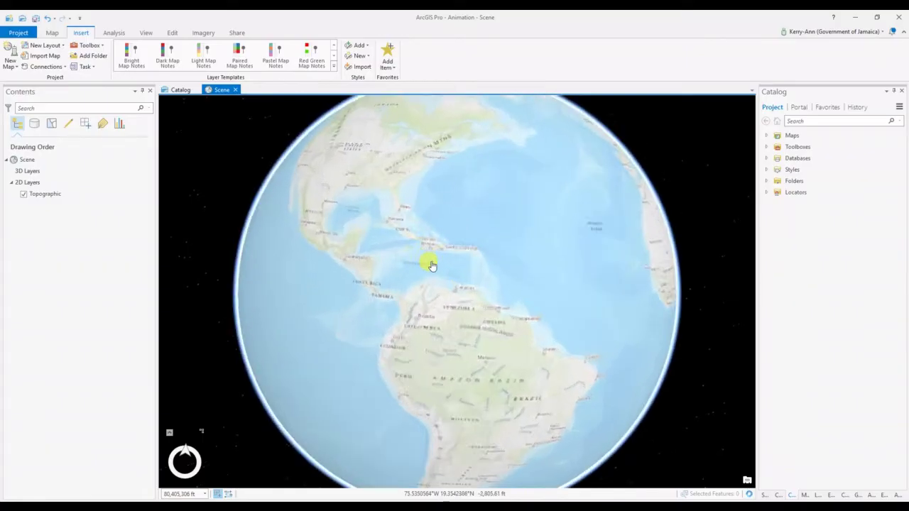
scroll(426, 216, up, 4)
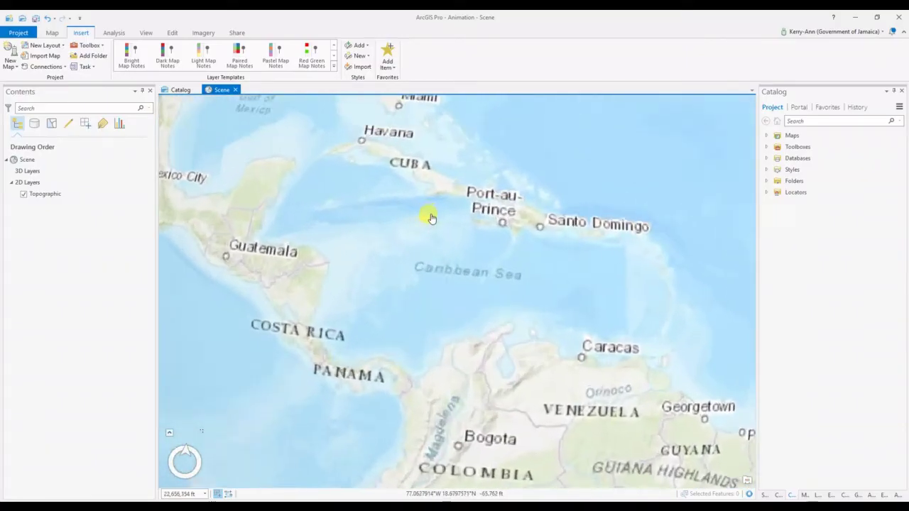
scroll(421, 218, up, 2)
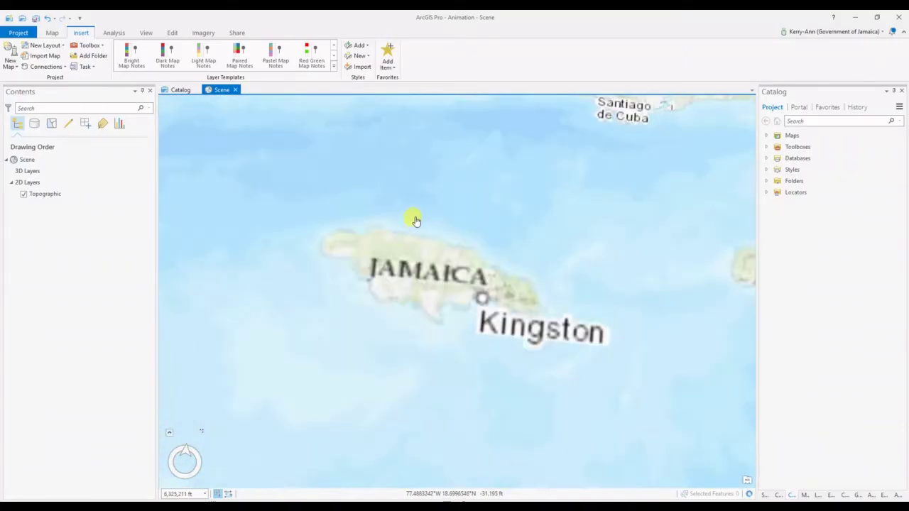
scroll(497, 292, up, 1)
scroll(498, 293, up, 5)
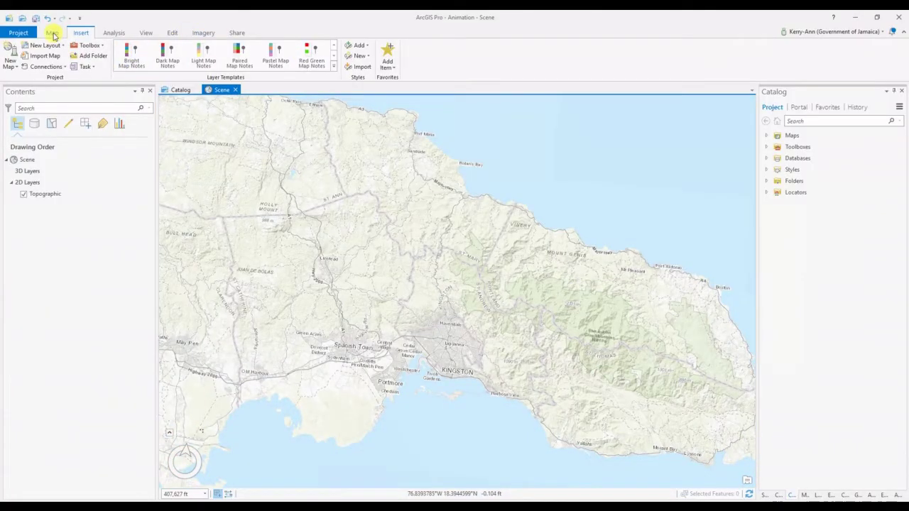
Switch the scene's basemap to Imagery satellite view
click(53, 33)
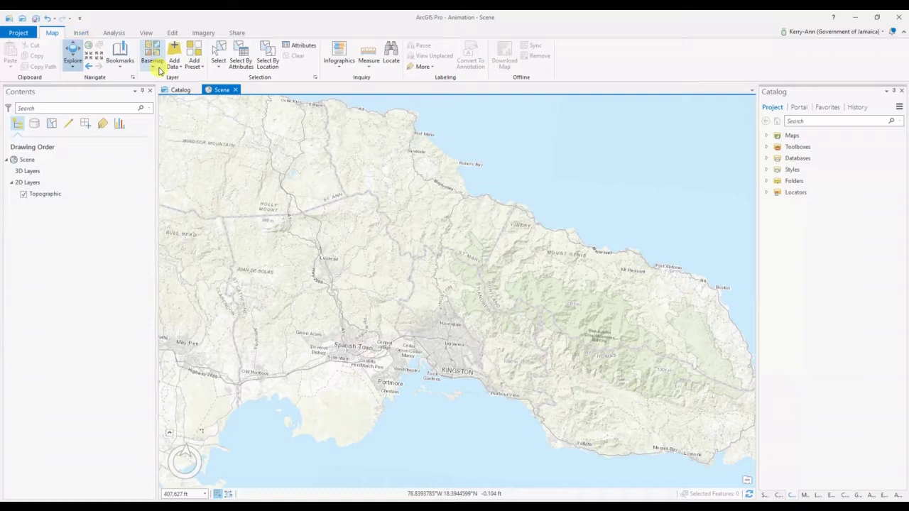
click(151, 62)
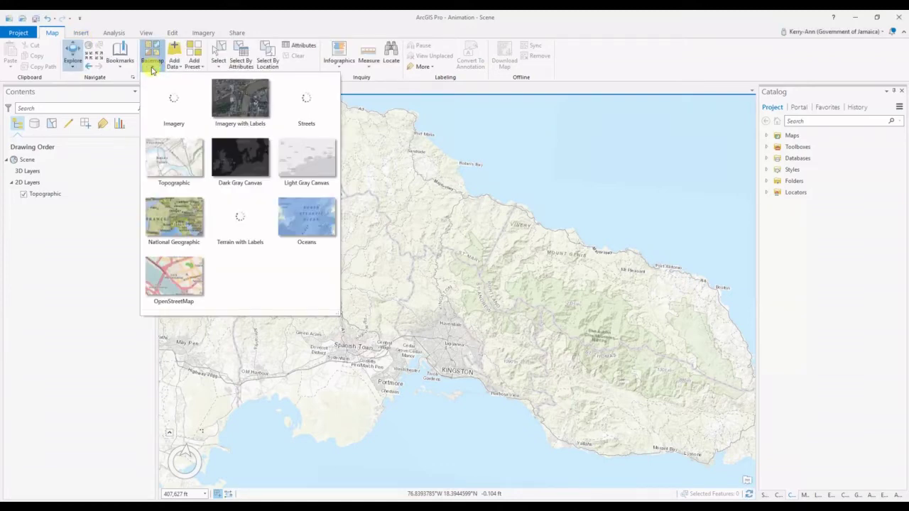
click(169, 102)
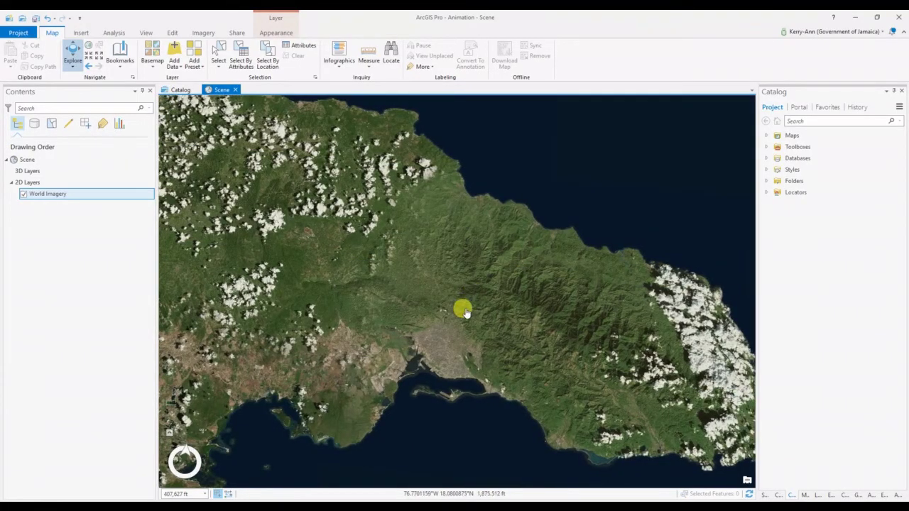
Zoom in and tilt to a perspective view of the mountains toward the northern coast
scroll(461, 312, up, 1)
scroll(499, 321, up, 2)
middle_drag(497, 320, 501, 233)
middle_drag(572, 334, 558, 316)
scroll(584, 346, up, 4)
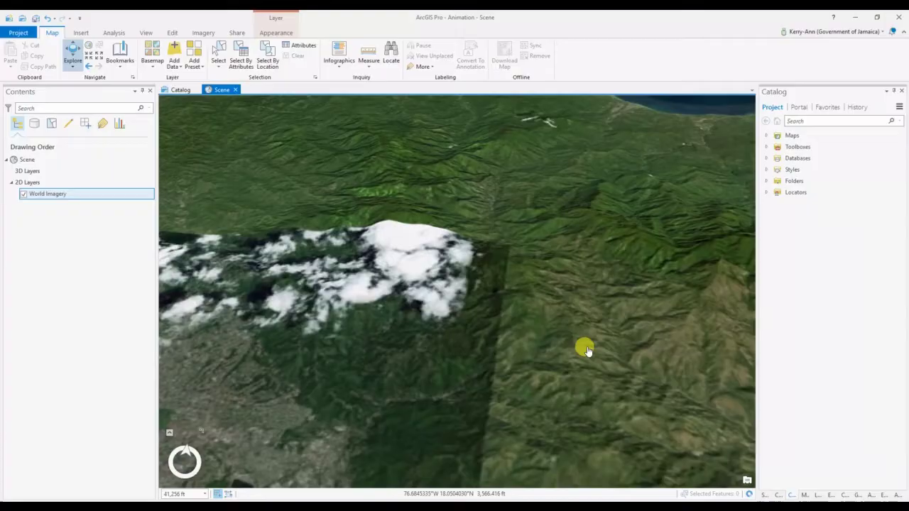
middle_drag(494, 357, 488, 318)
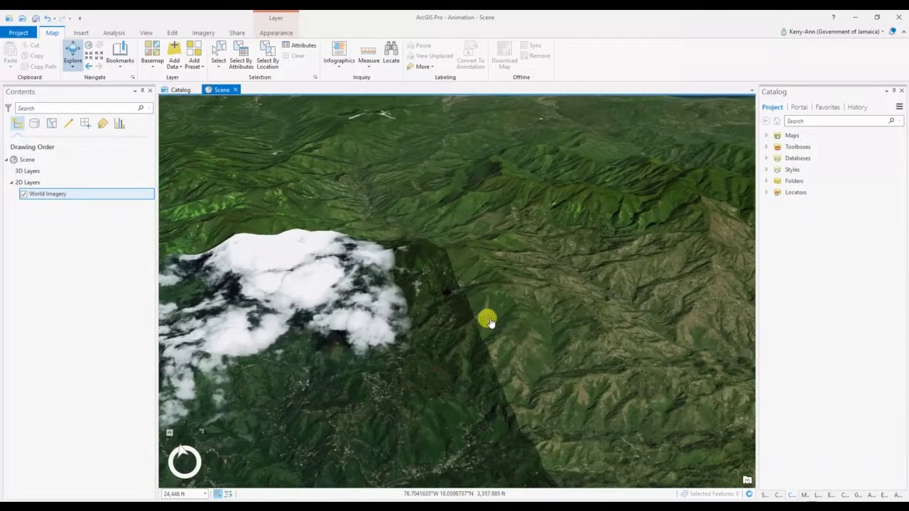
middle_drag(429, 306, 424, 345)
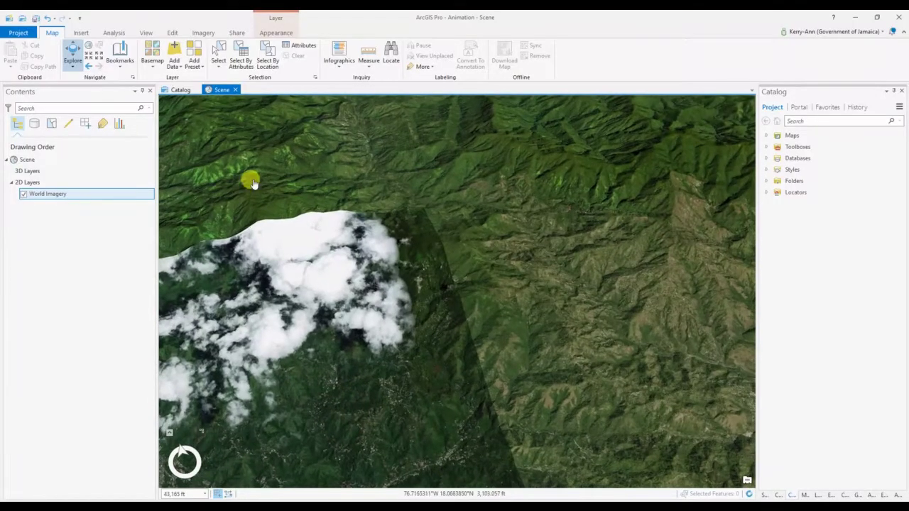
Add Trek_route.shp from the Workspace folder to 2D Layers and rename it Route
click(794, 180)
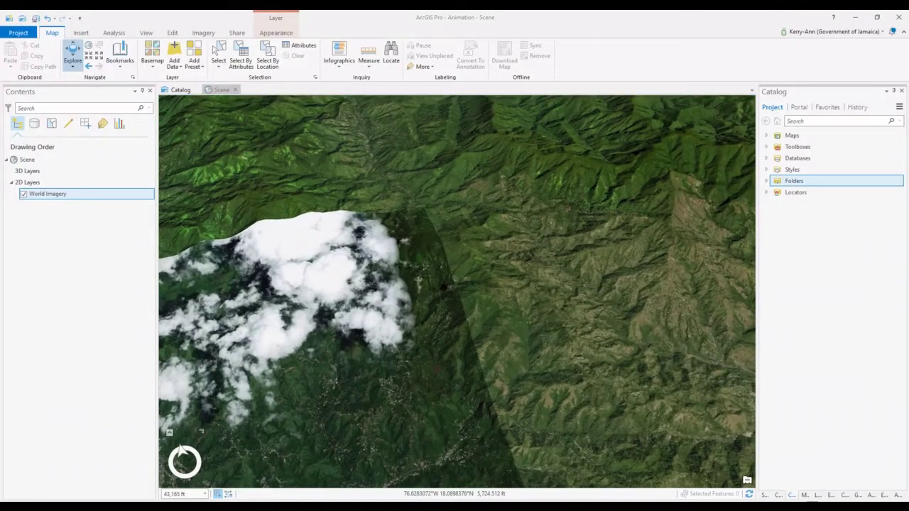
click(767, 182)
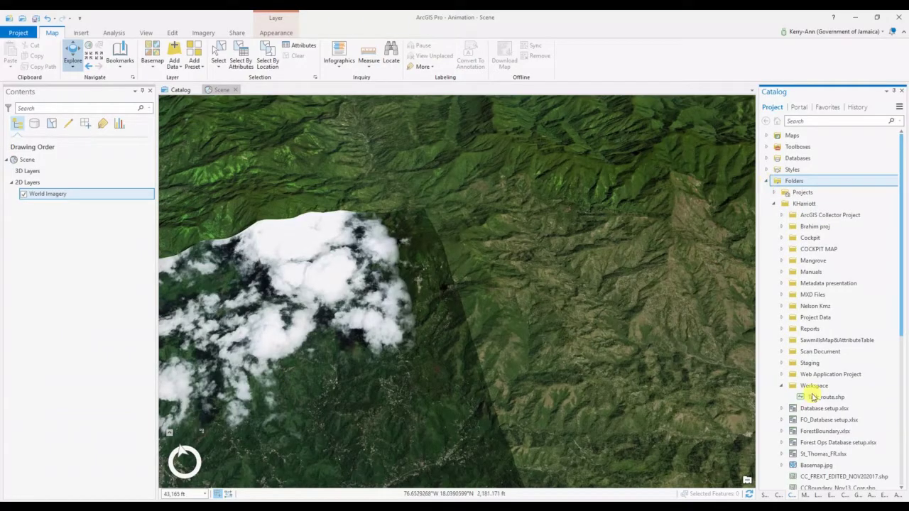
drag(820, 399, 42, 191)
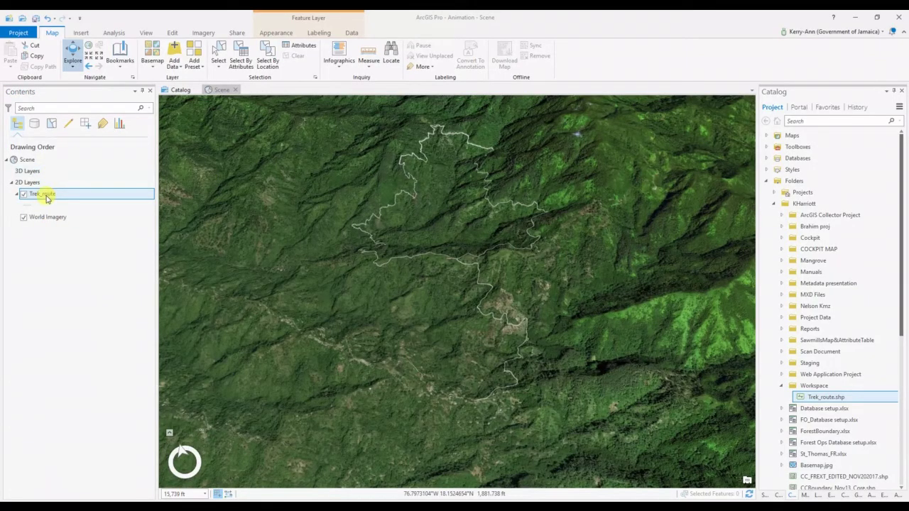
click(46, 199)
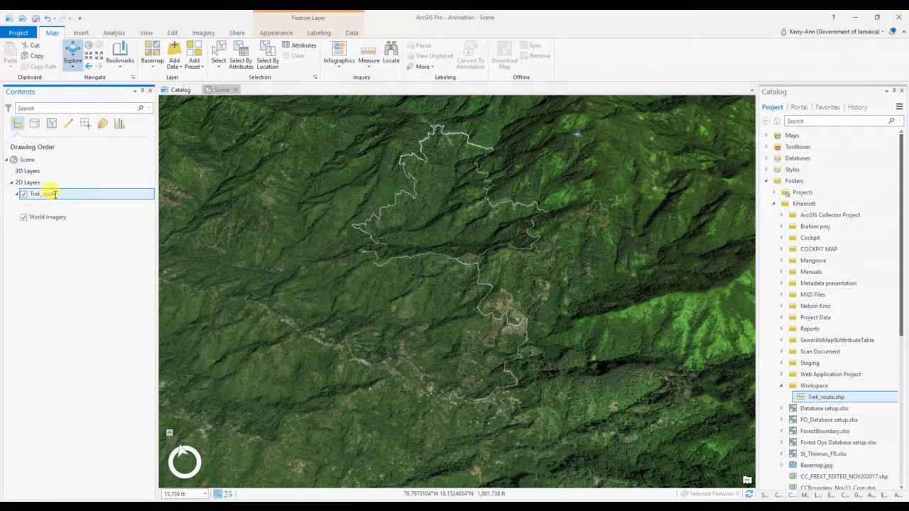
click(52, 194)
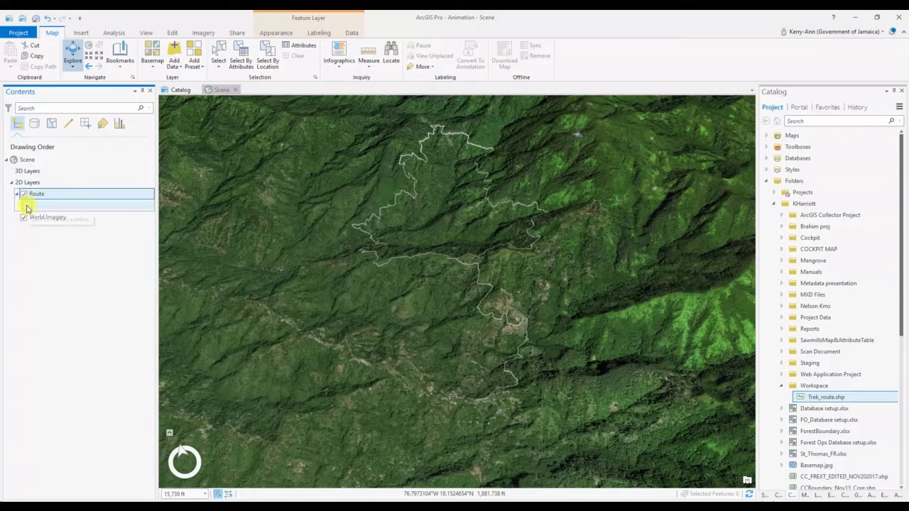
Change the Route line symbol colour to coral red and apply it
click(26, 205)
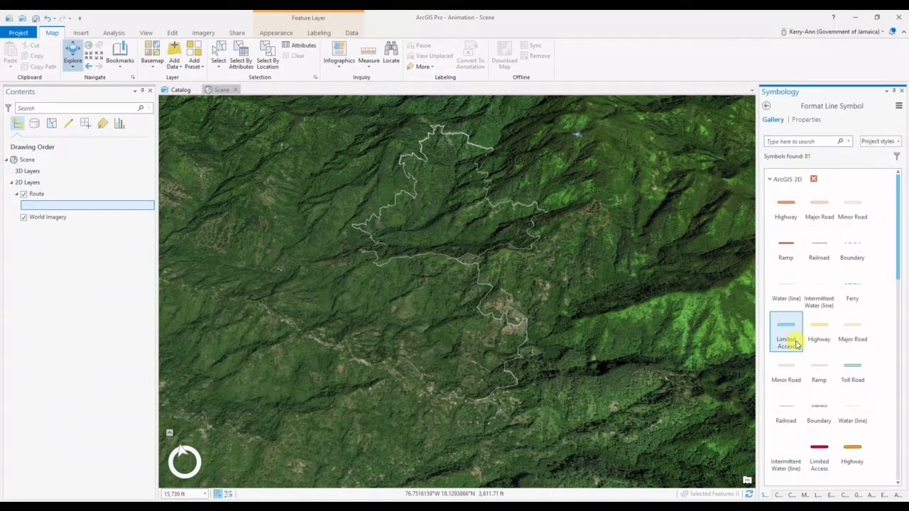
scroll(858, 324, down, 1)
scroll(858, 324, down, 2)
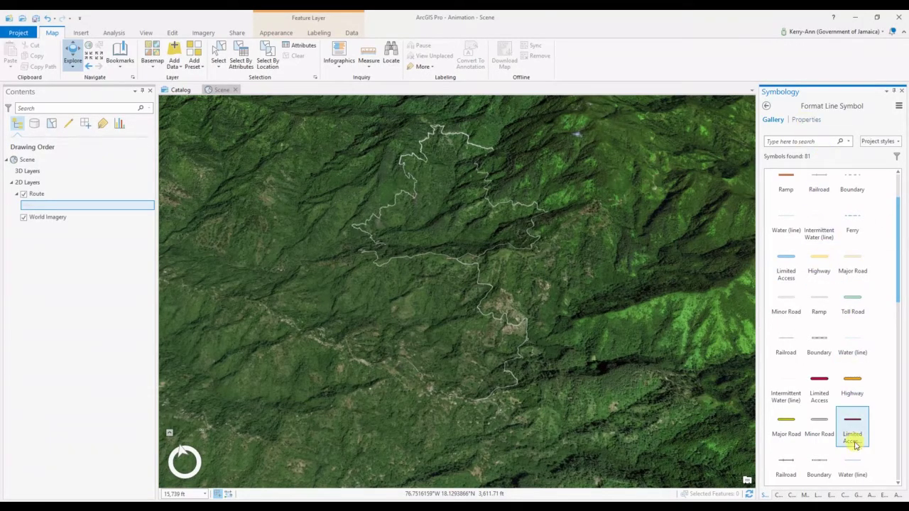
click(809, 120)
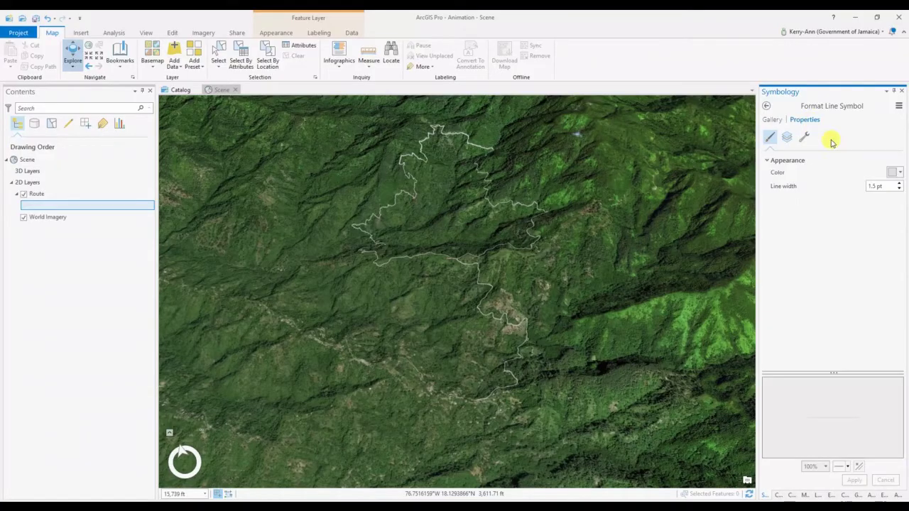
click(897, 173)
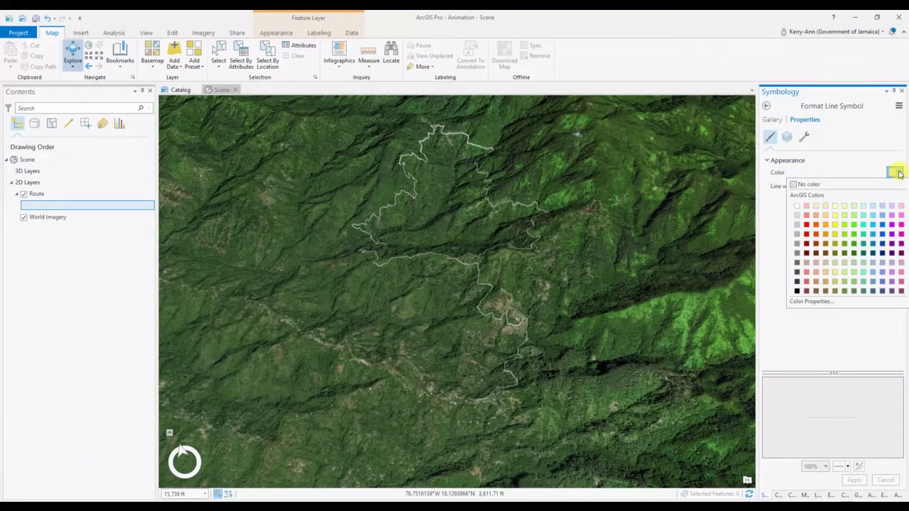
click(807, 215)
click(853, 478)
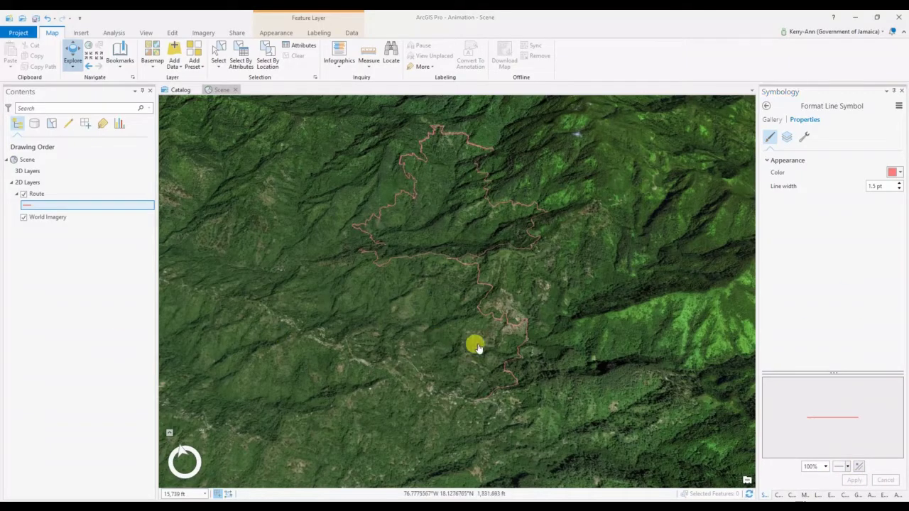
Tilt, zoom and rotate to a close oblique view of the red route, then show the View tab
middle_drag(478, 348, 479, 288)
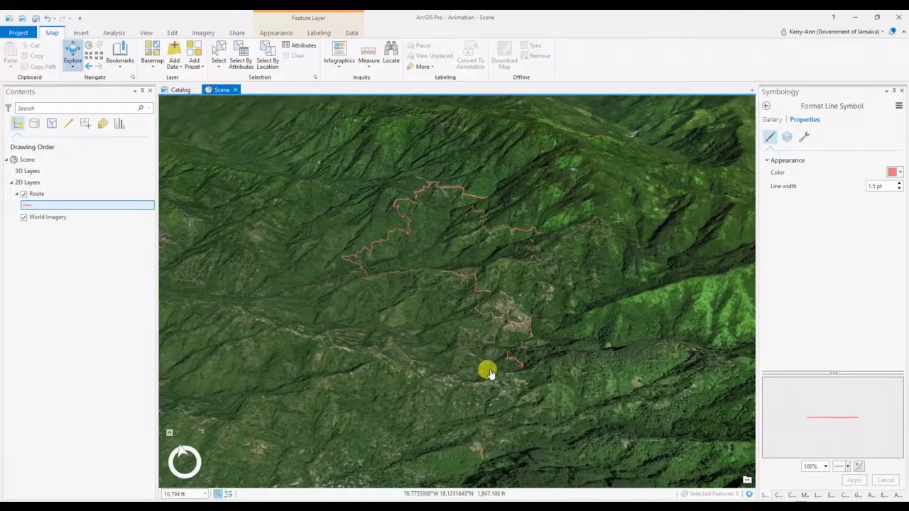
scroll(489, 373, up, 2)
scroll(508, 397, up, 2)
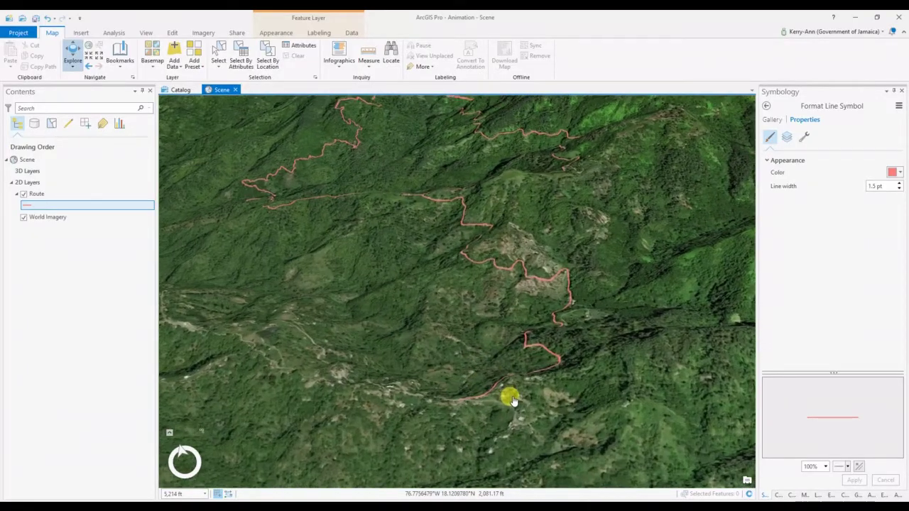
middle_drag(512, 396, 605, 395)
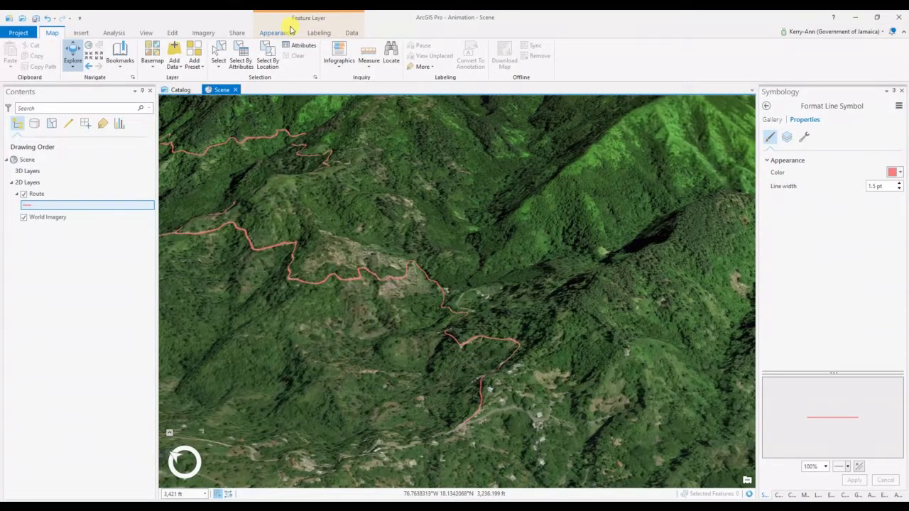
click(145, 34)
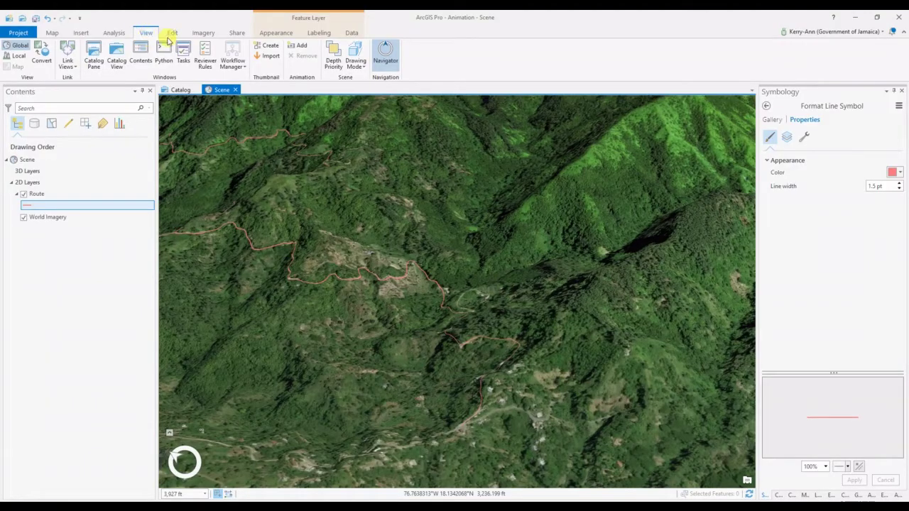
Add a scene animation and capture the first keyframe from a low angle over the route
click(299, 47)
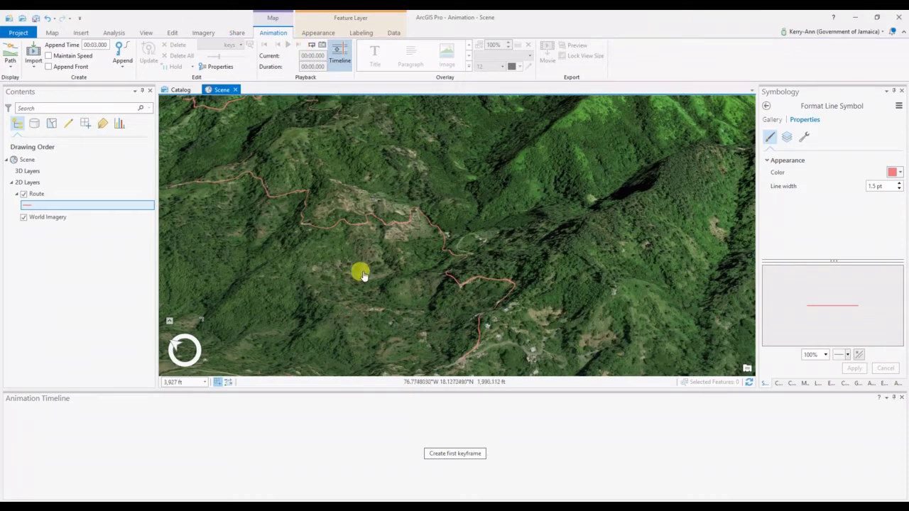
drag(362, 280, 502, 299)
middle_drag(502, 299, 530, 272)
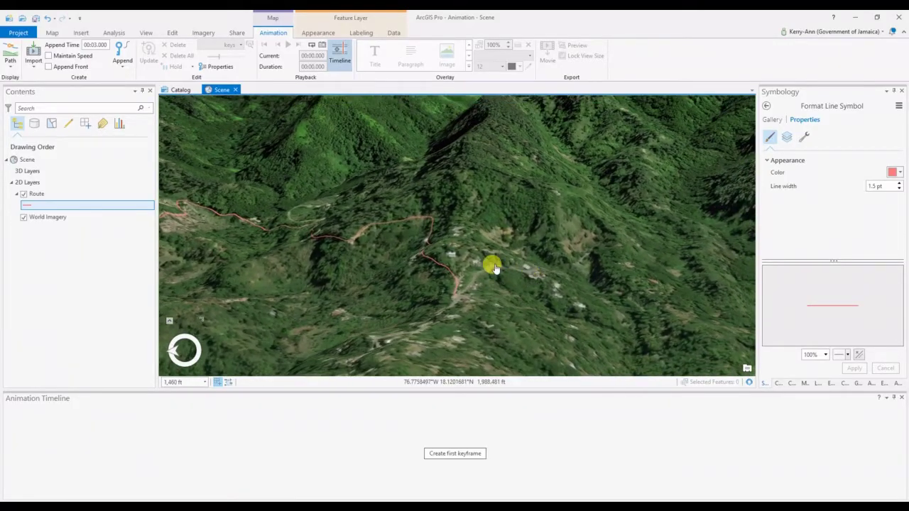
click(448, 454)
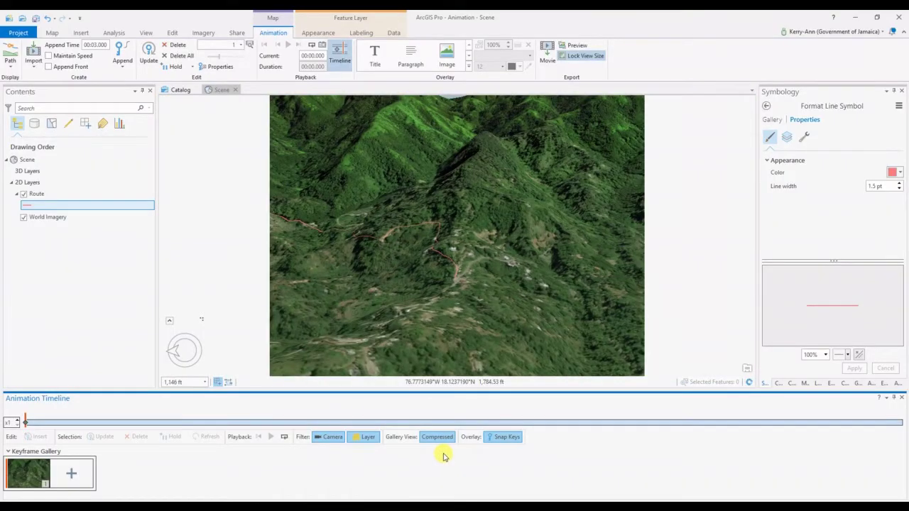
middle_drag(434, 284, 495, 316)
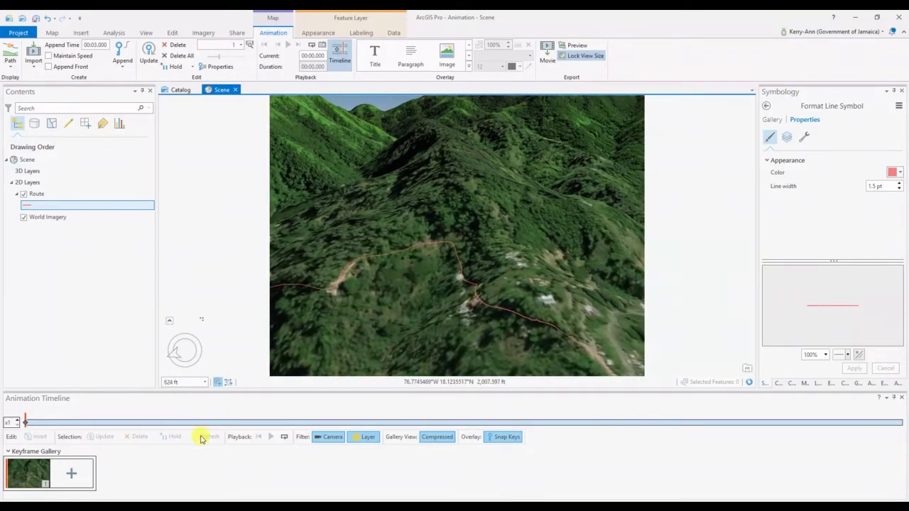
Append keyframes 2 through 4 from successive views along the route
click(69, 478)
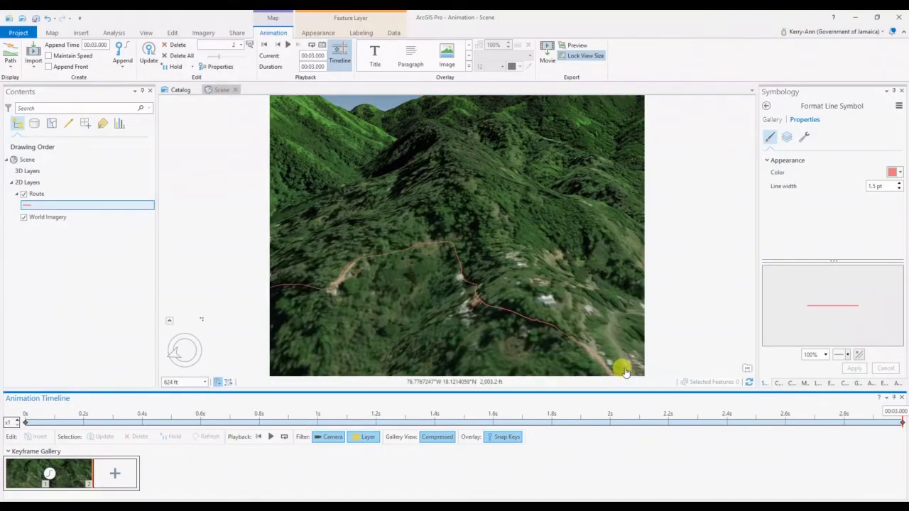
mouse_move(495, 307)
middle_down()
mouse_move(485, 331)
mouse_move(497, 349)
mouse_move(495, 288)
mouse_move(503, 298)
middle_up()
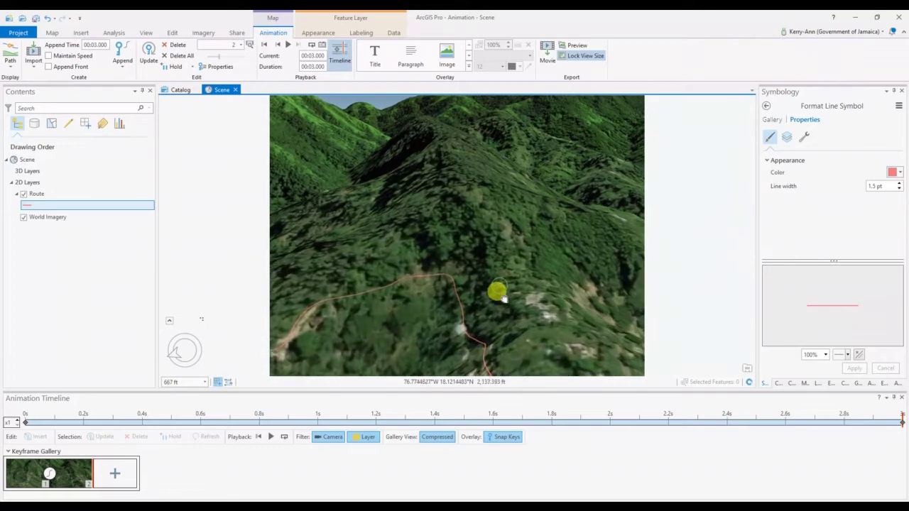
click(116, 473)
middle_drag(483, 231, 465, 238)
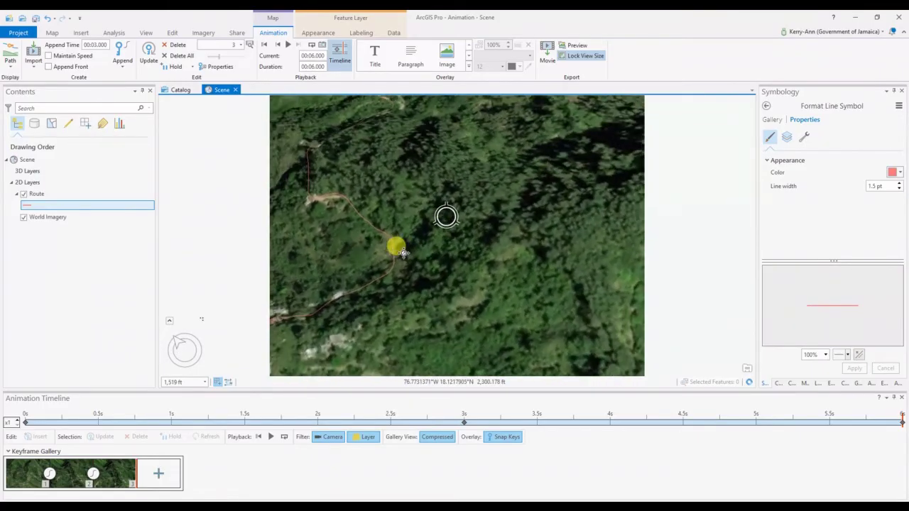
middle_drag(402, 252, 382, 226)
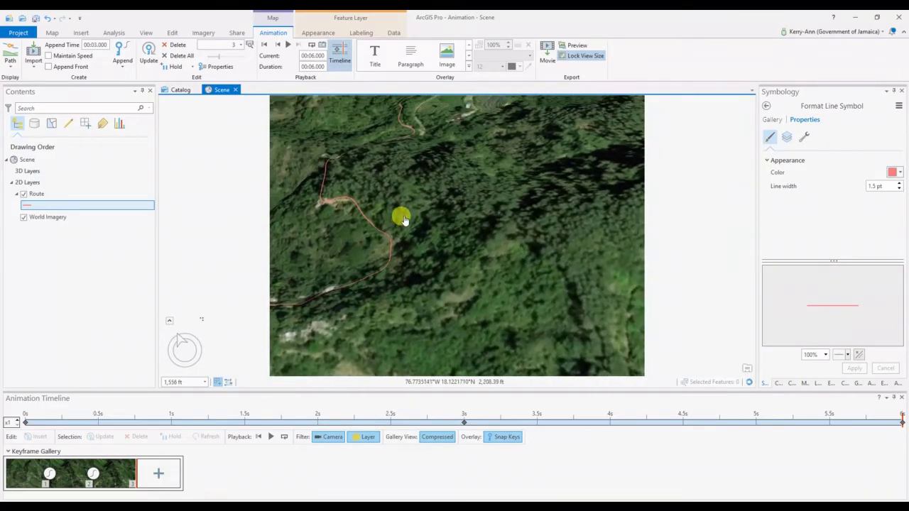
drag(399, 203, 426, 234)
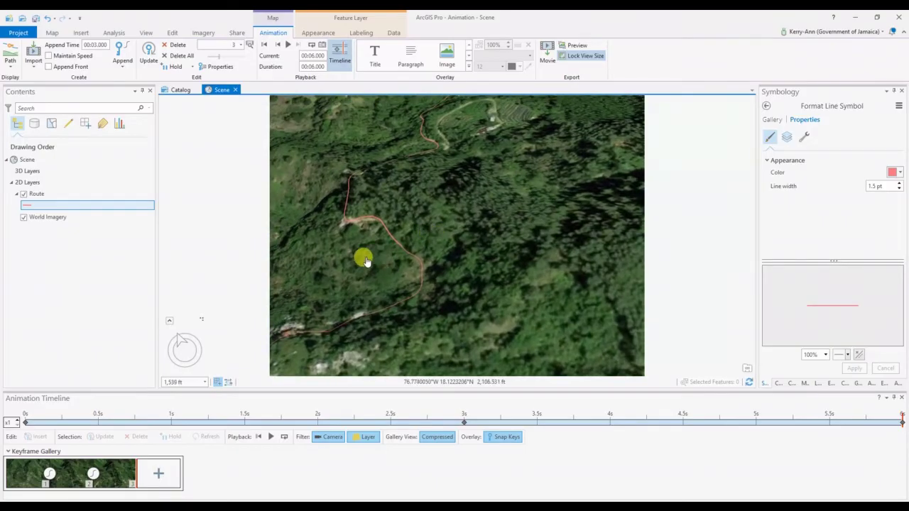
click(158, 473)
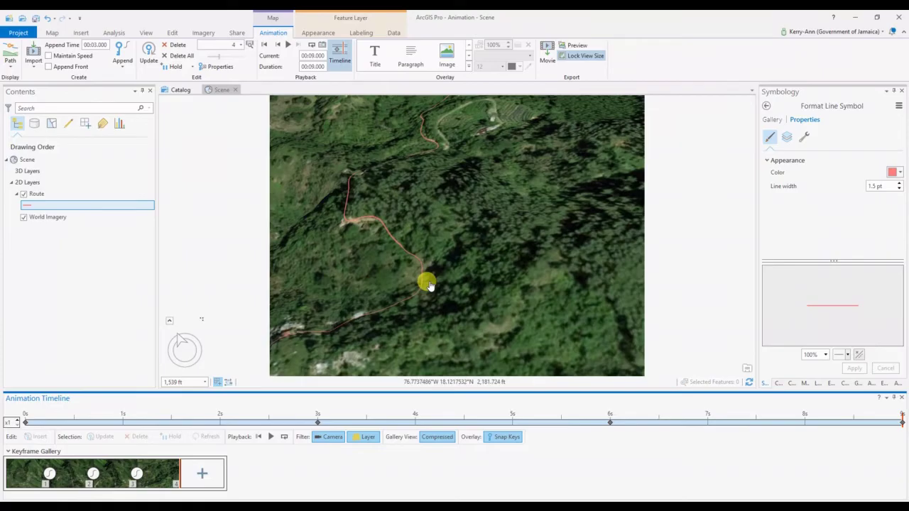
Append keyframes 5 and 6 from closer oblique views following the route
scroll(426, 285, up, 2)
click(423, 286)
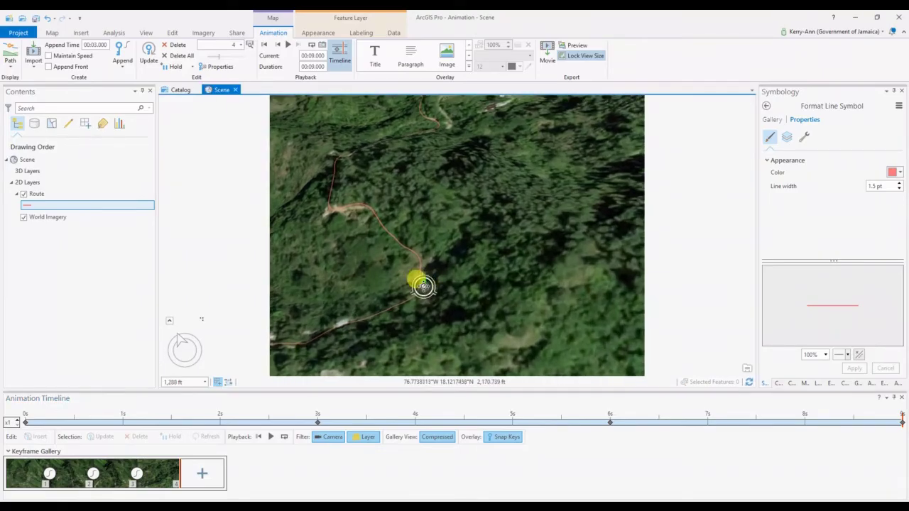
middle_drag(423, 286, 424, 255)
drag(424, 255, 517, 304)
middle_drag(518, 305, 487, 289)
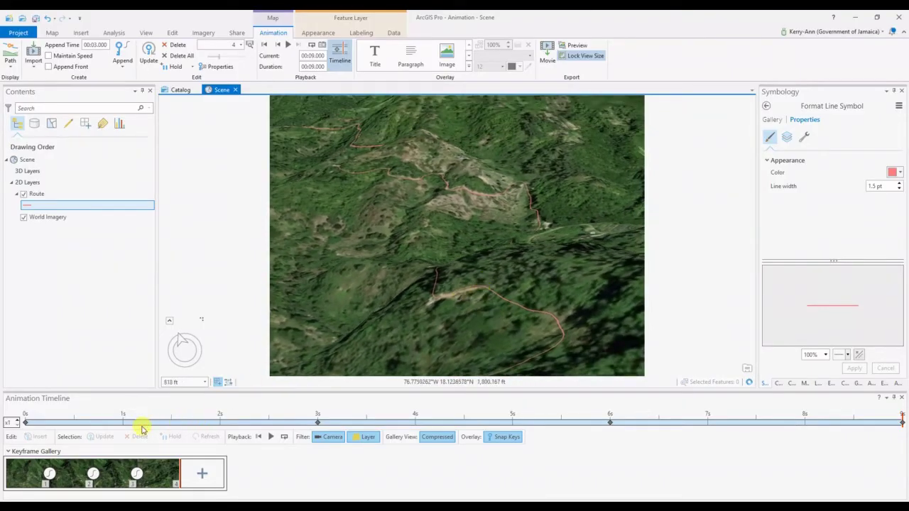
click(208, 473)
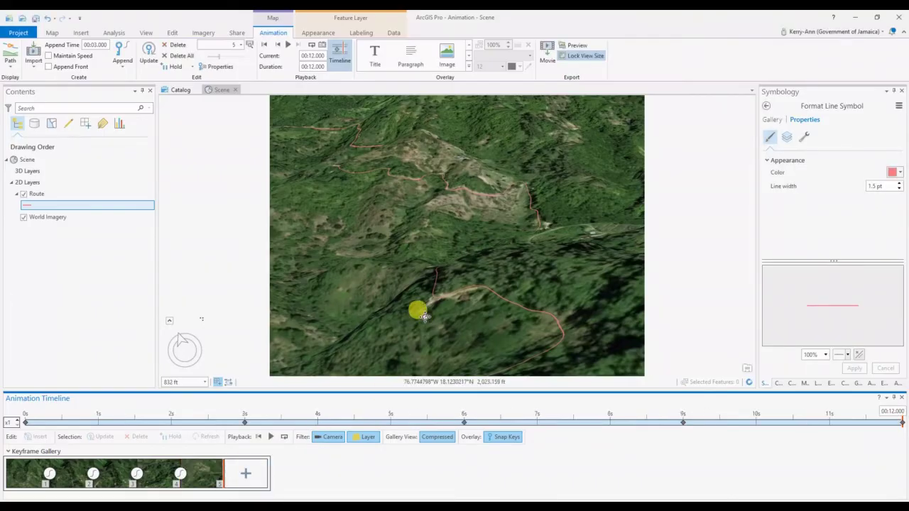
drag(417, 309, 426, 315)
middle_drag(427, 315, 495, 314)
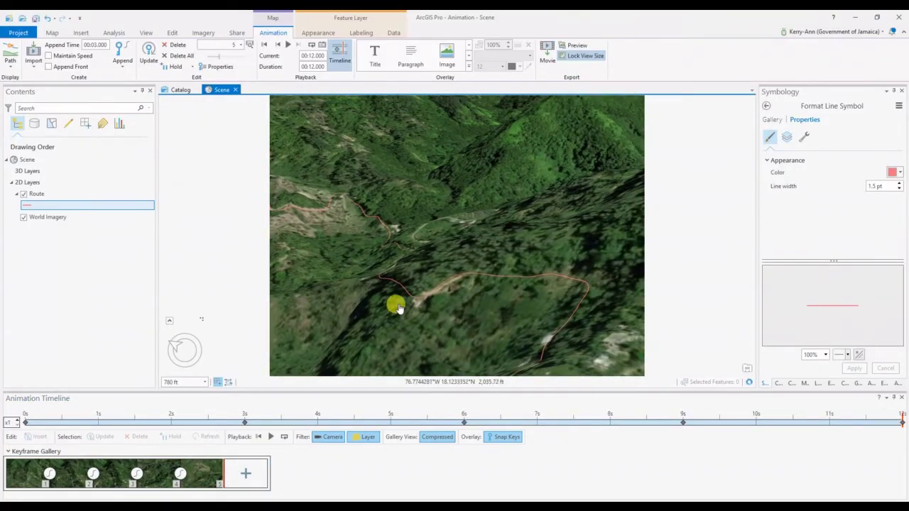
middle_drag(395, 305, 440, 333)
click(243, 476)
Append keyframes 7 through 9 and another while orbiting further down the route
click(291, 474)
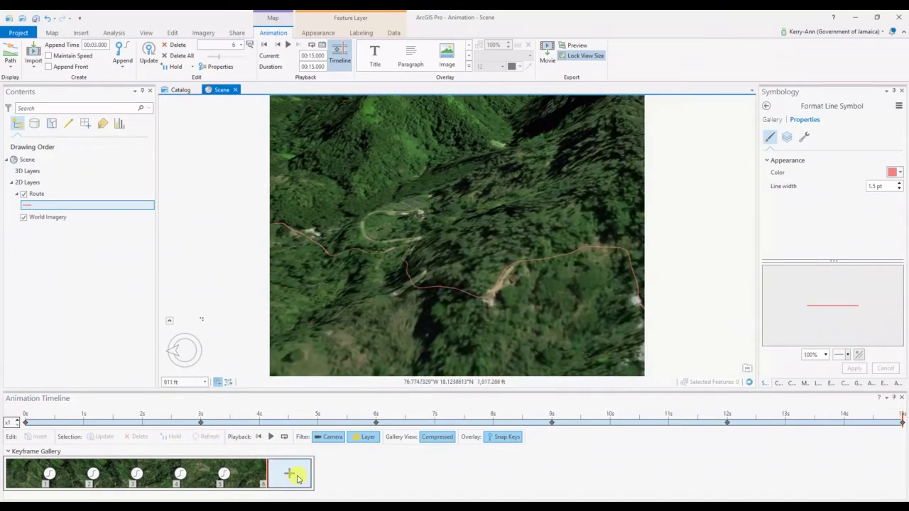
middle_drag(395, 290, 412, 329)
click(331, 472)
click(376, 473)
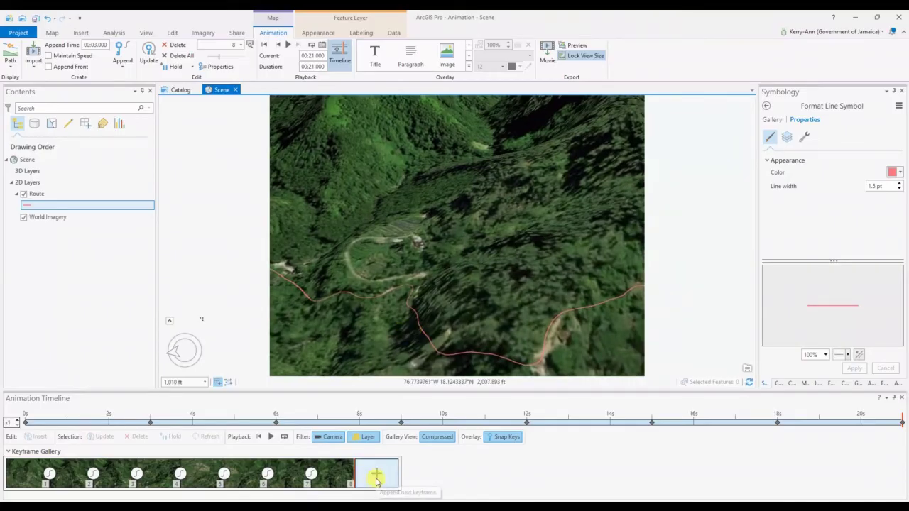
middle_drag(449, 254, 429, 341)
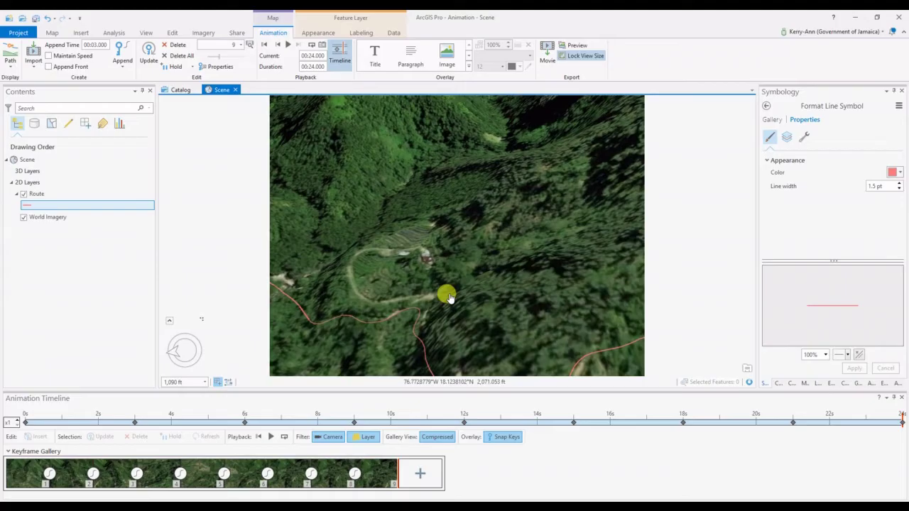
middle_drag(447, 294, 391, 313)
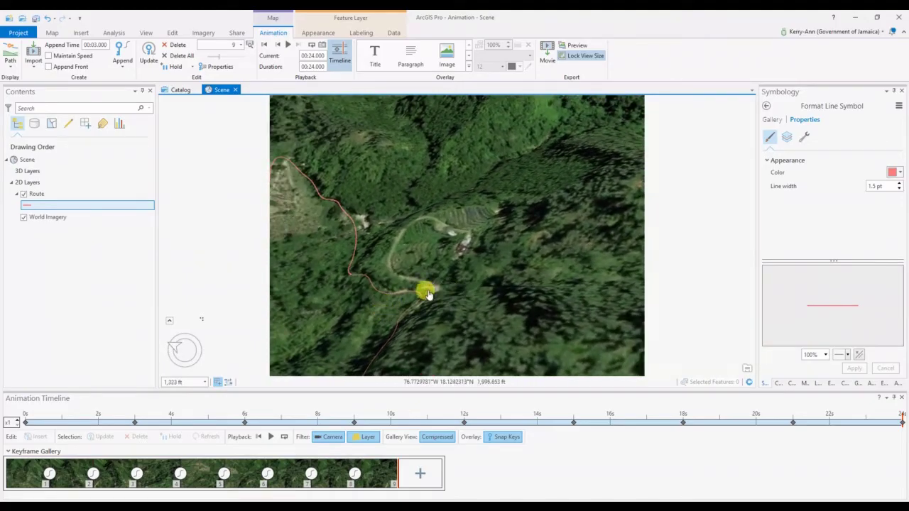
middle_drag(469, 264, 328, 288)
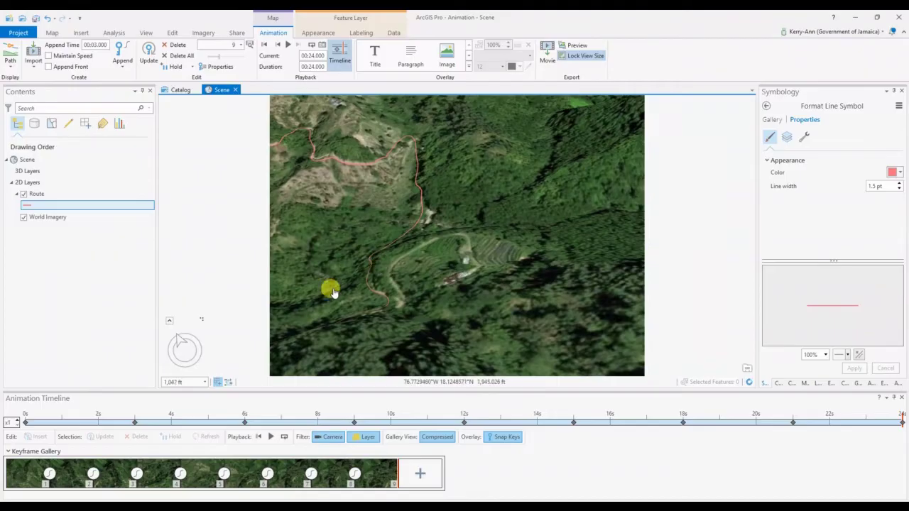
click(418, 473)
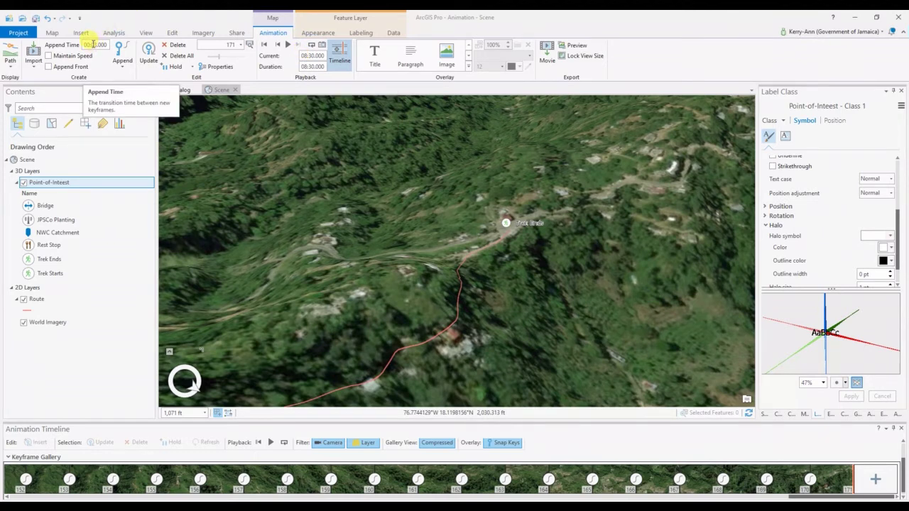
Select all 171 keyframes and set each transition length to 00:01.000
click(14, 481)
key(ctrl+a)
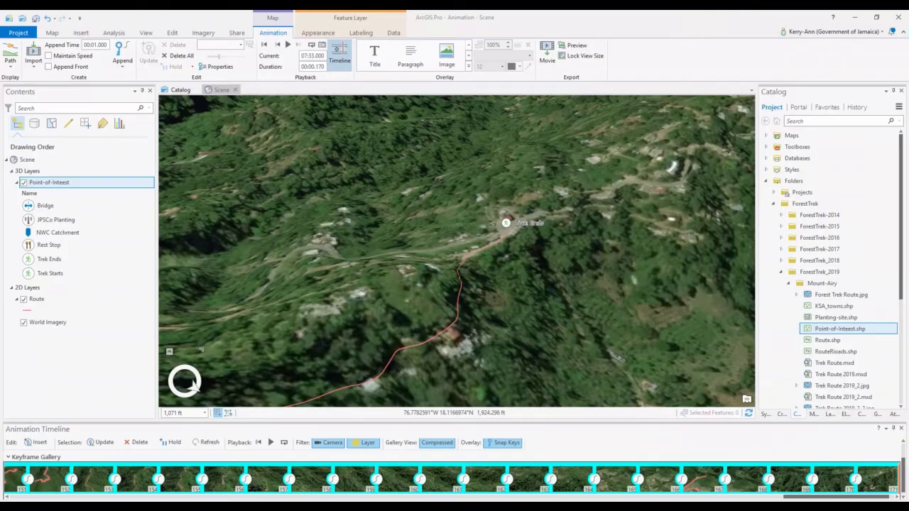
click(215, 69)
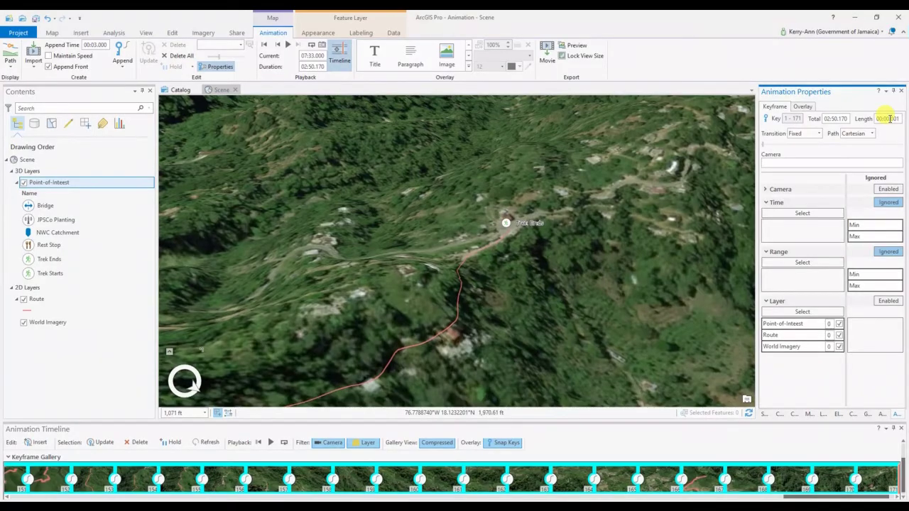
click(889, 119)
text(500)
key(Return)
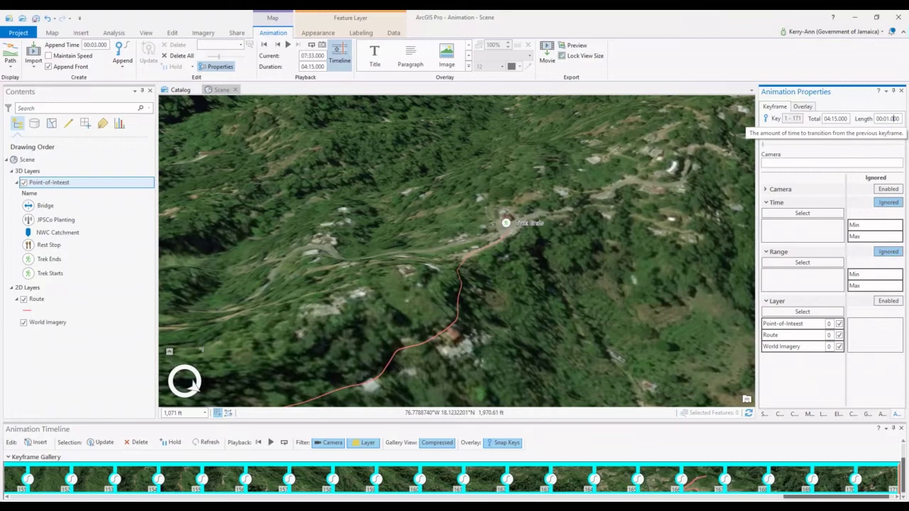
key(Return)
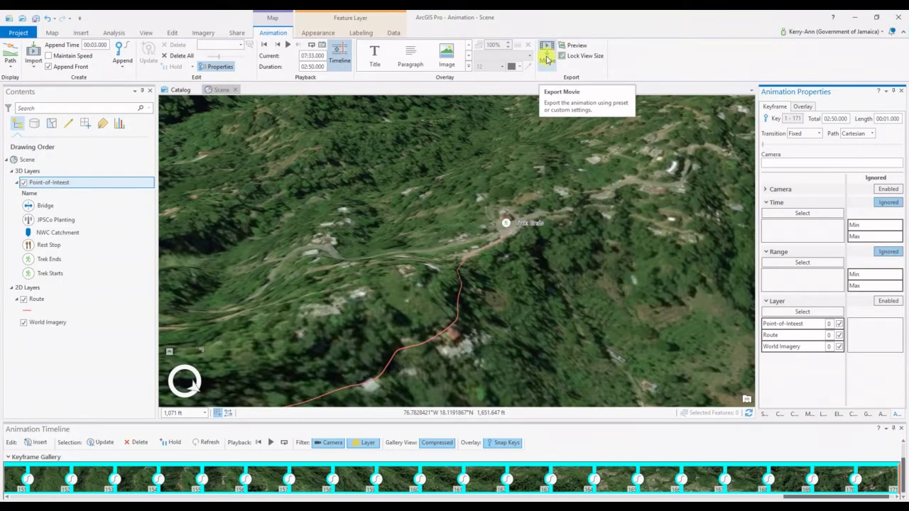
Name the movie export file Route.mp4
click(546, 60)
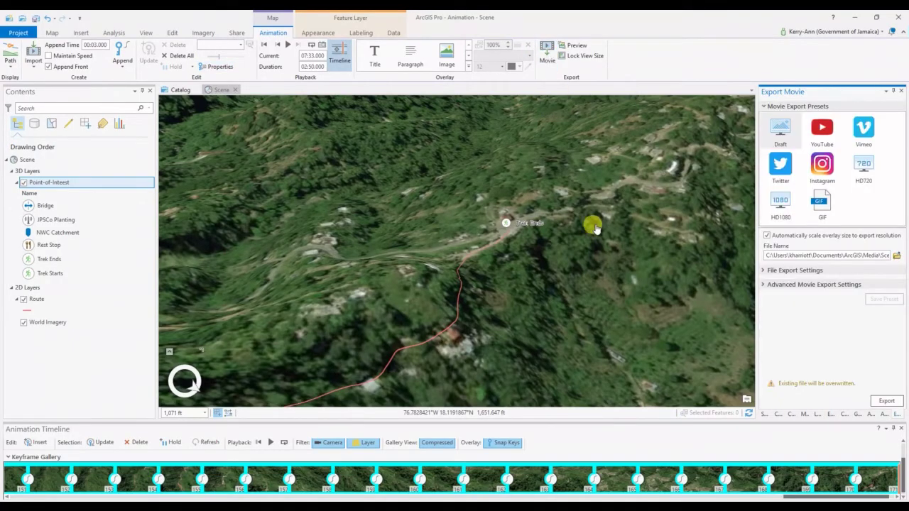
double_click(885, 255)
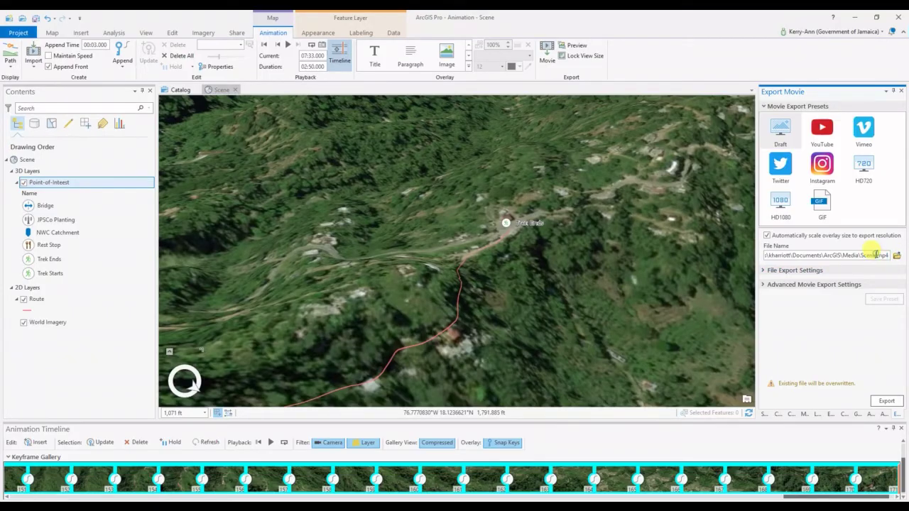
double_click(868, 254)
text(Route)
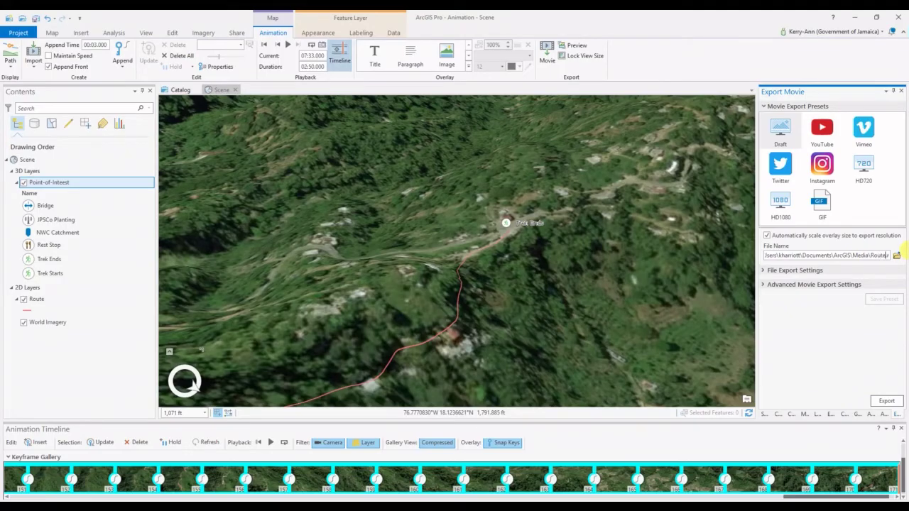
Choose the Draft preset, keep MPEG4 at 30 fps, and start the export
click(780, 131)
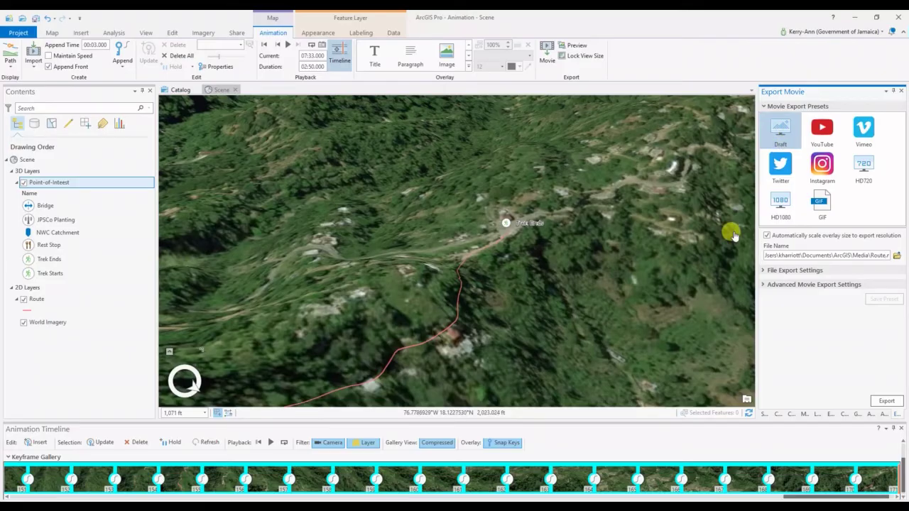
click(794, 272)
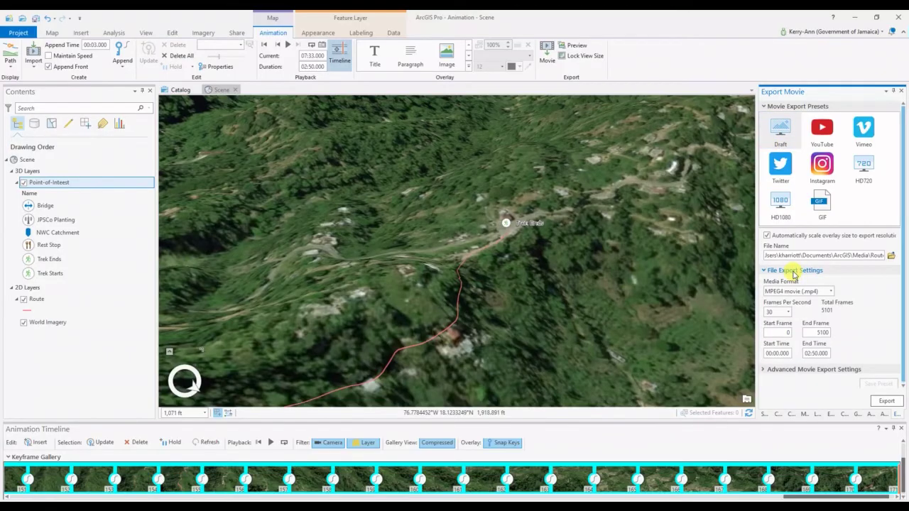
click(831, 292)
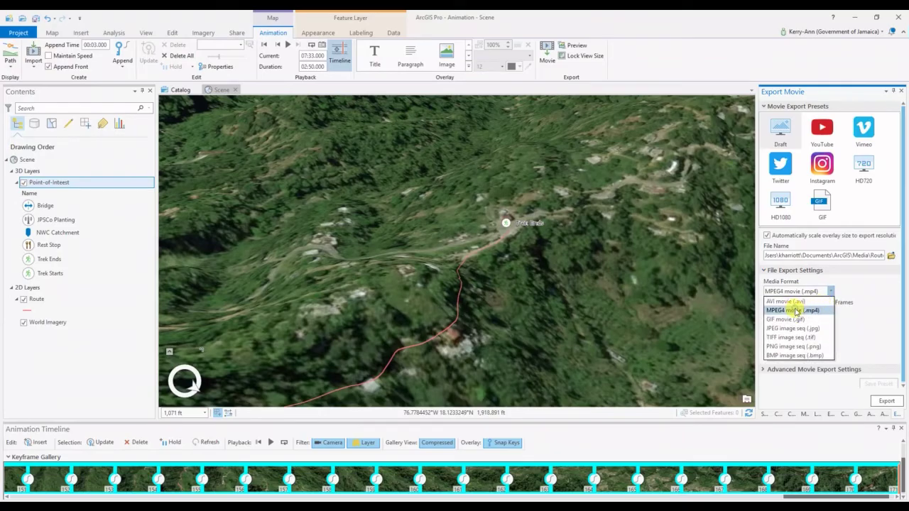
click(796, 311)
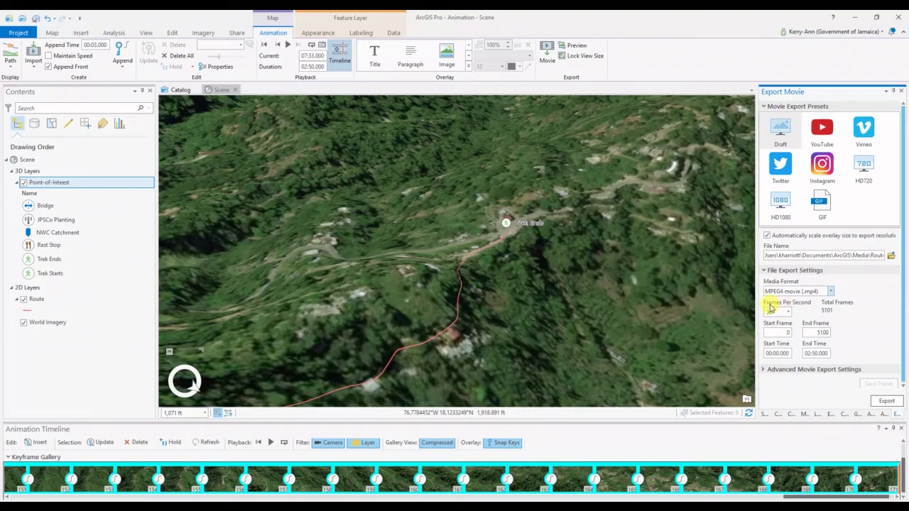
click(887, 402)
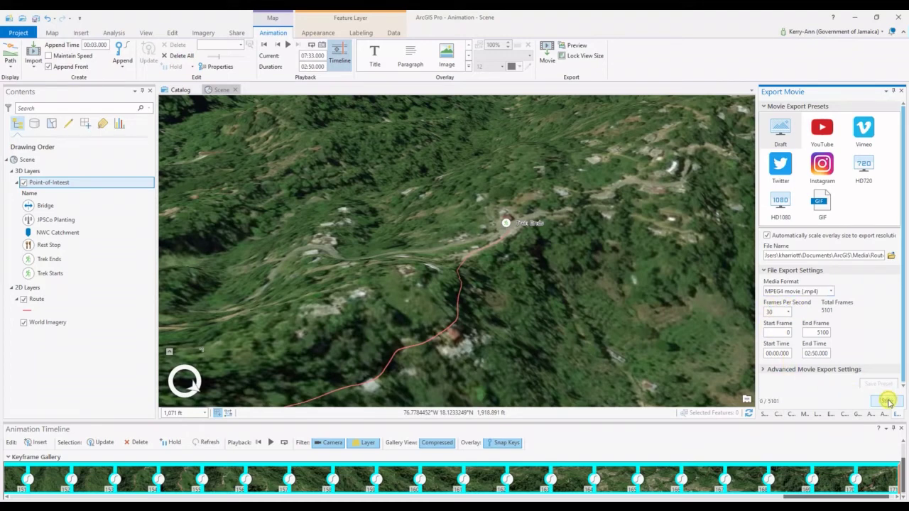